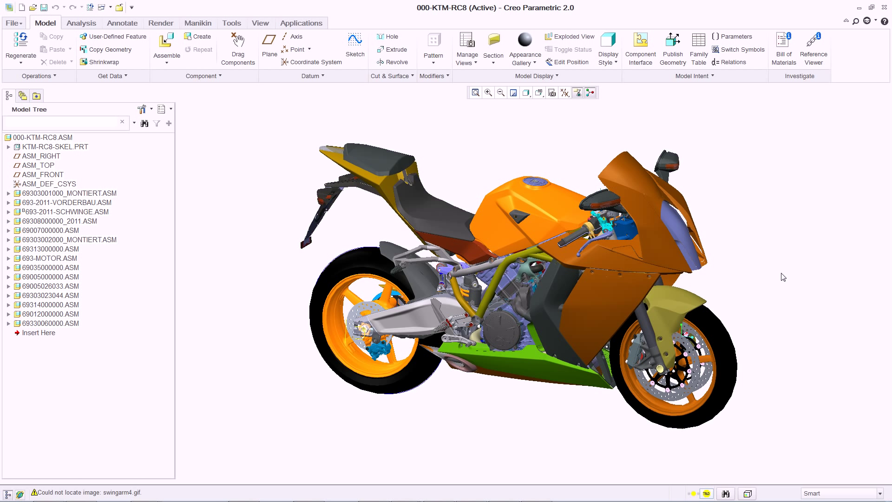
Open 693-2011-VORDERBAU.ASM in its own window, then switch to the steering_calcs worksheet
left_click(95, 202)
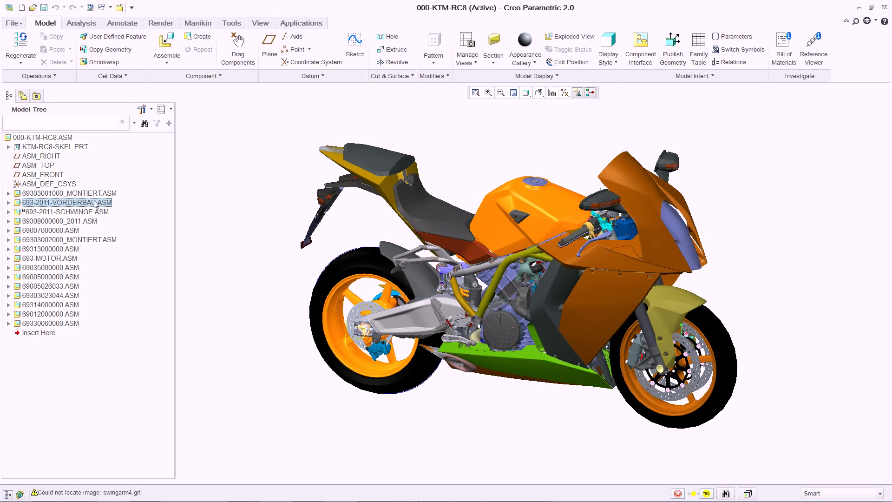
right_click(95, 203)
left_click(108, 219)
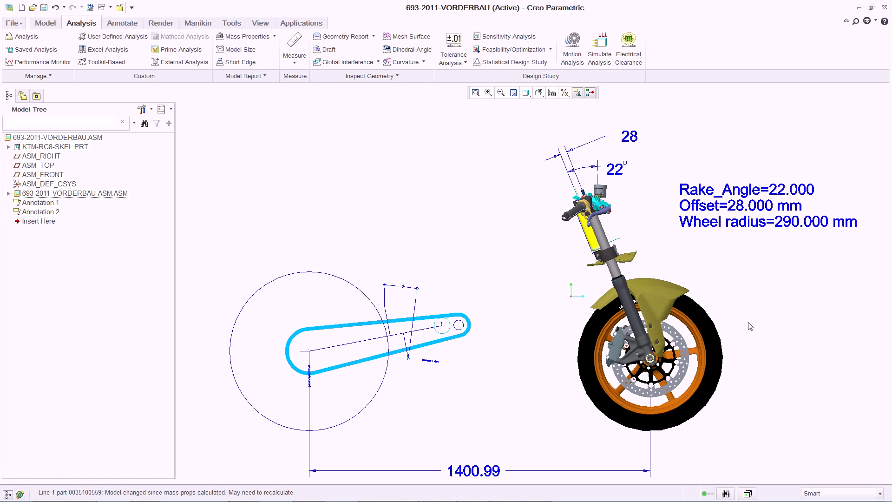
key("alt+Tab")
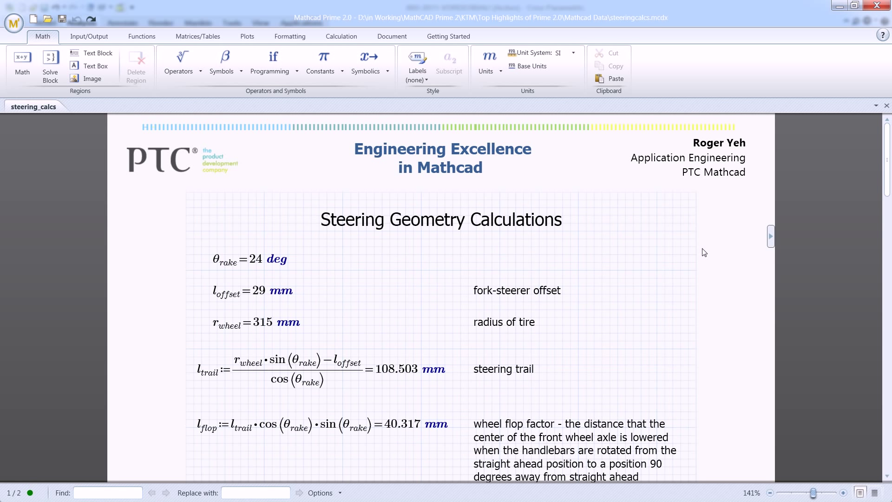
Scroll through steering_calcs to the rake, offset and trail diagram and back up
scroll(604, 250, "down", 6)
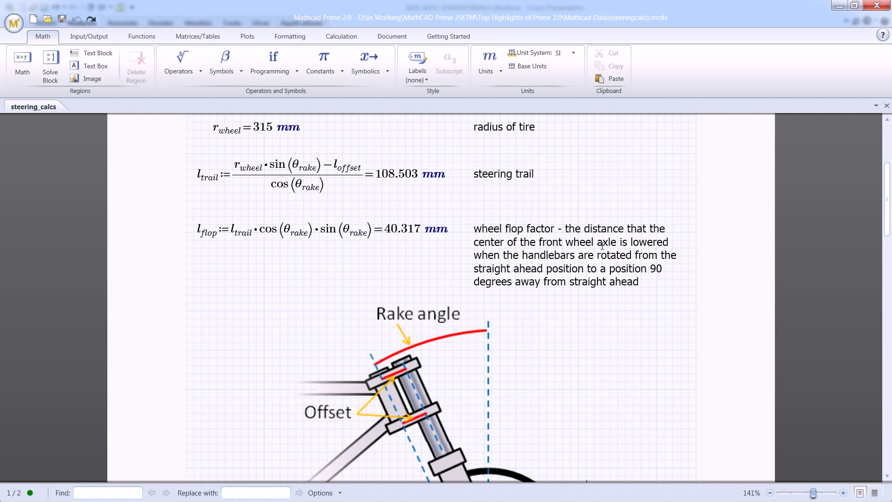
scroll(604, 250, "down", 2)
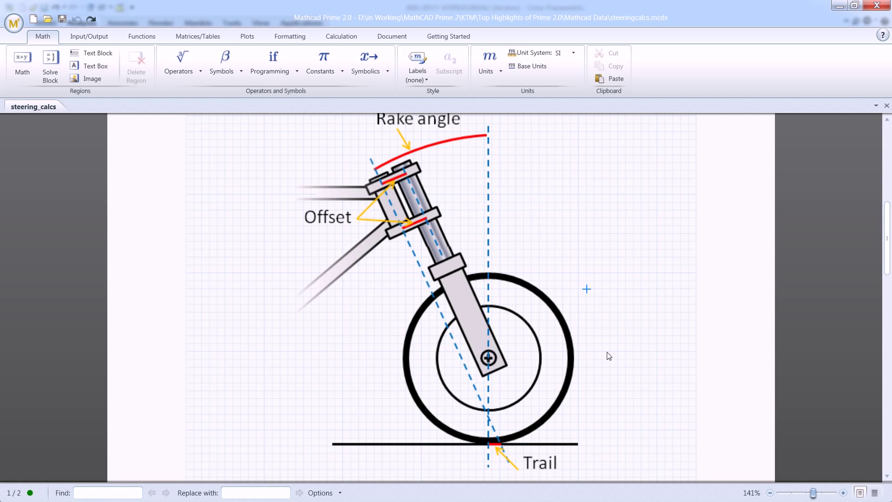
scroll(609, 355, "up", 10)
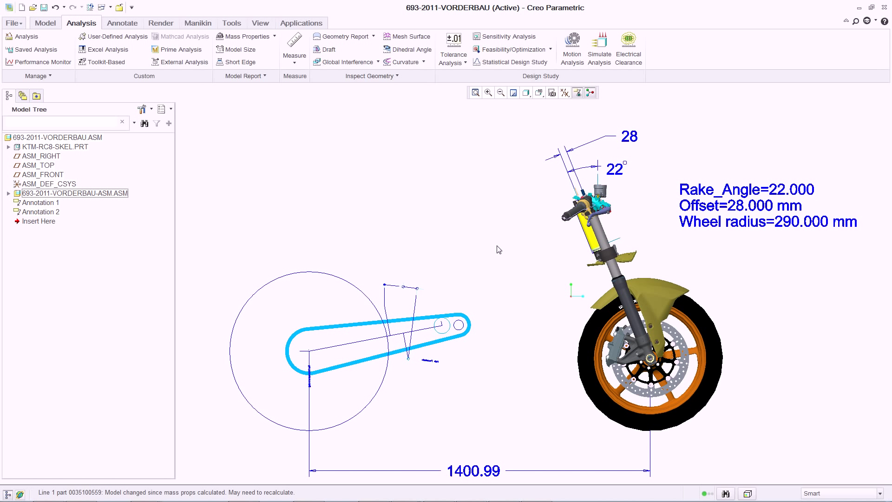
Inspect RAKE_ANGLE, OFFSET and R_WHEEL, then roll back above 693-2011-VORDERBAU-ASM.ASM
left_click(234, 26)
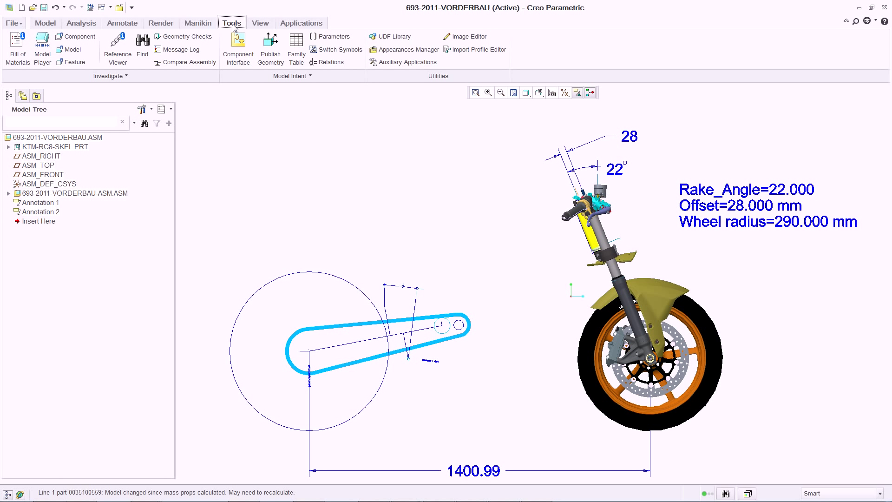
left_click(341, 40)
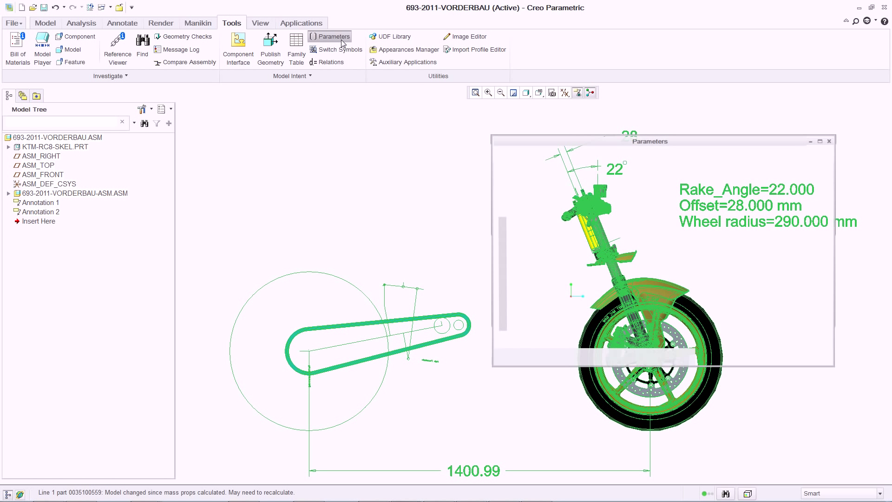
left_click(529, 249)
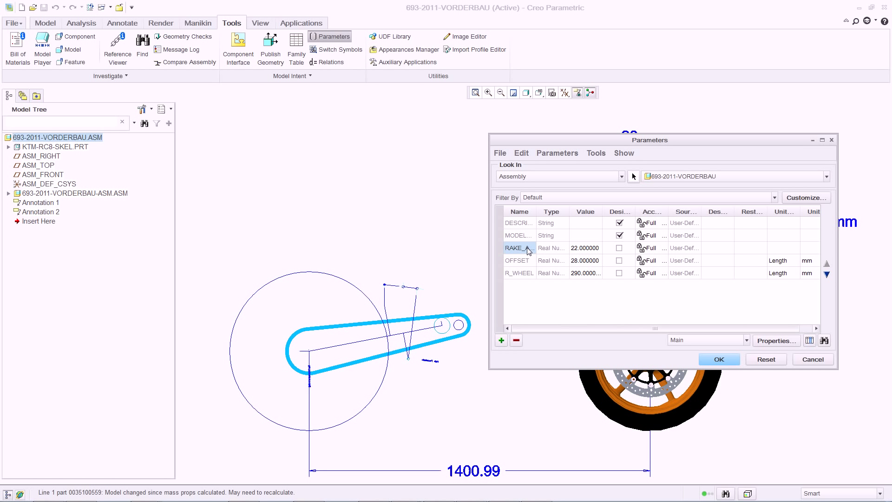
left_click(530, 262)
left_click(530, 275)
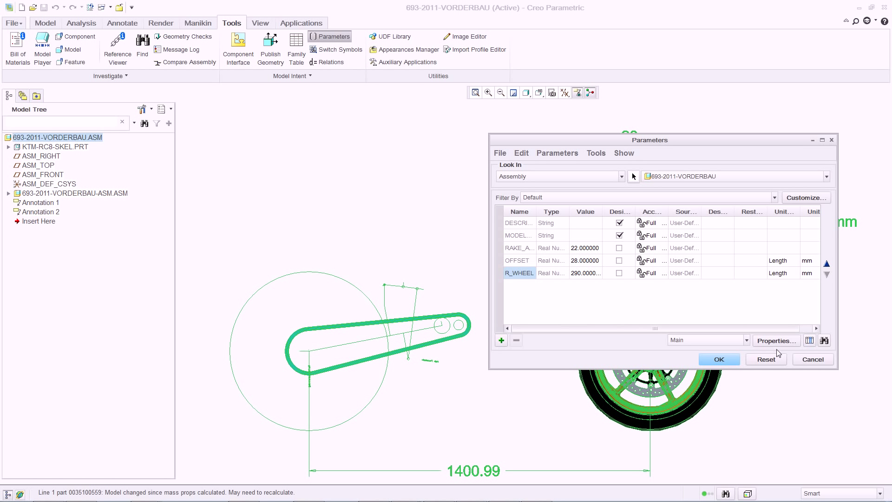
left_click(812, 359)
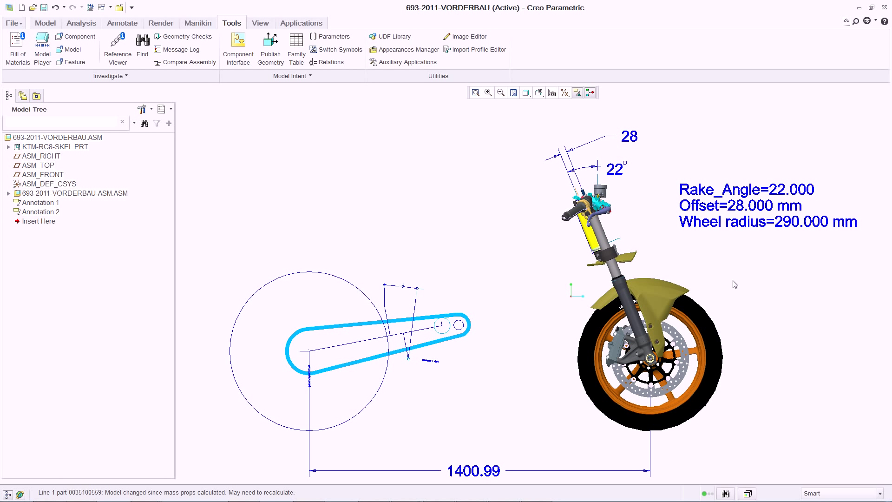
left_click_drag(45, 223, 48, 191)
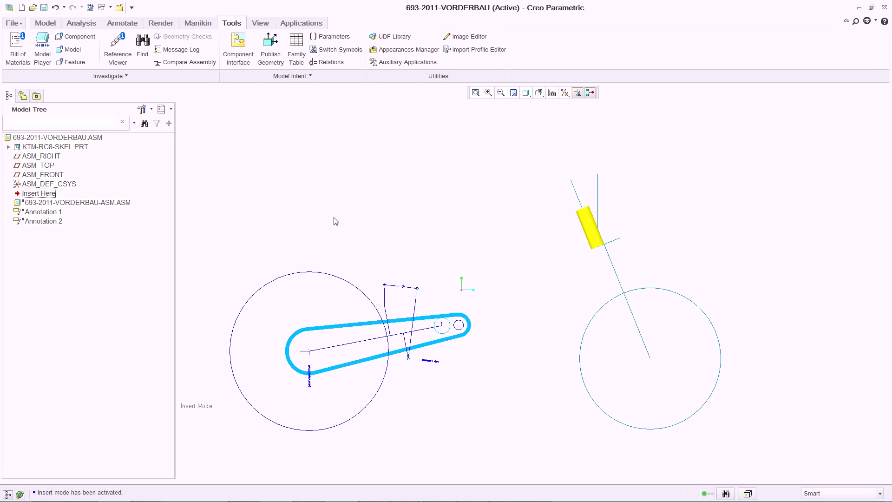
Start a new Prime analysis loaded with the steering_calcs.mcdx worksheet
left_click(81, 22)
left_click(177, 49)
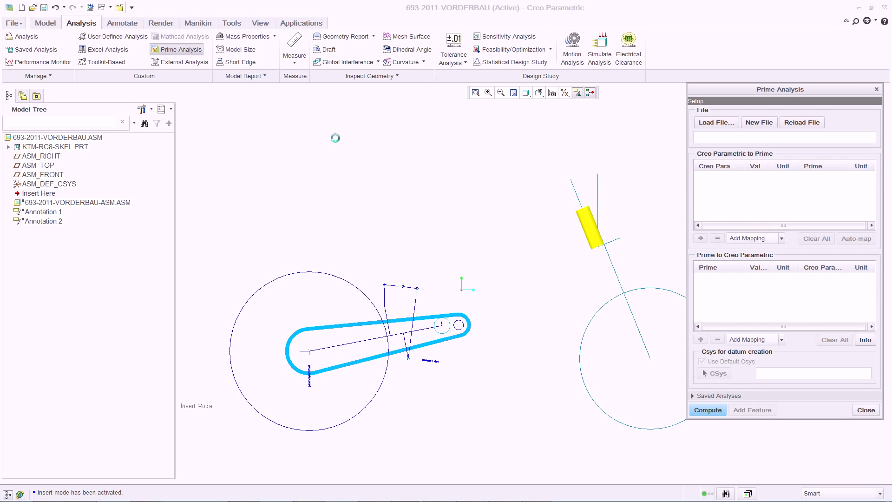
left_click(711, 123)
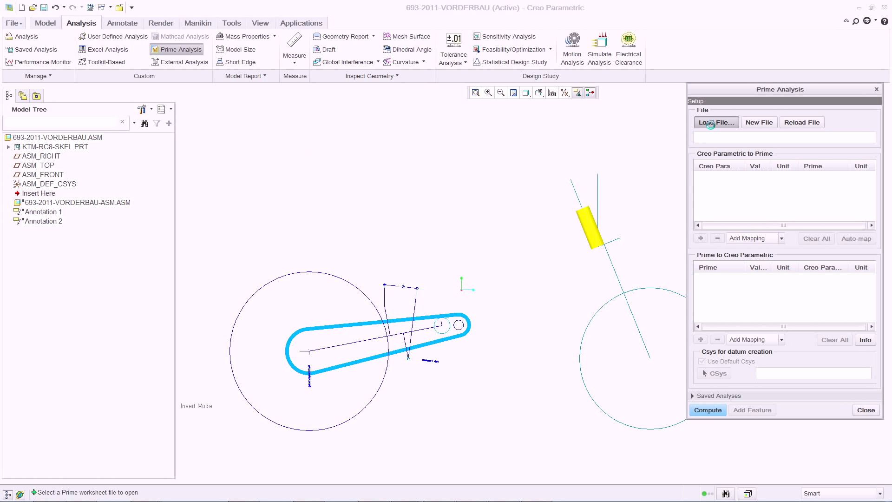
left_click(393, 208)
left_click(525, 358)
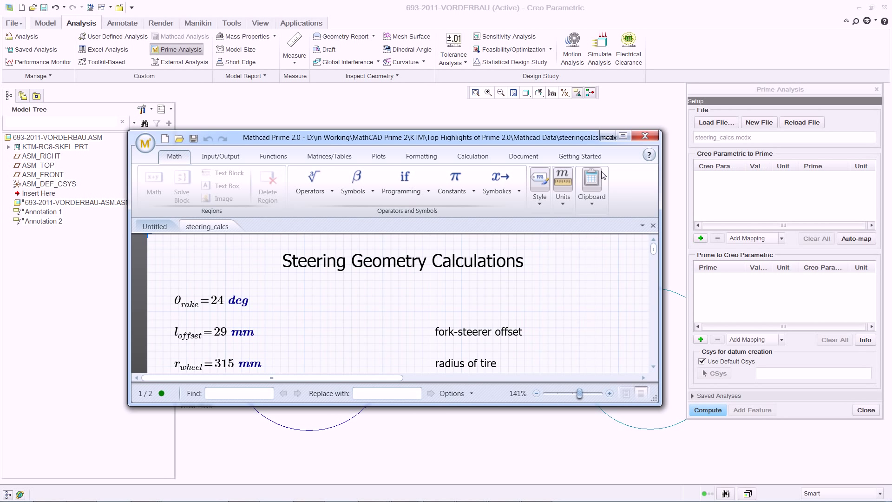
Add RAKE_ANGLE, OFFSET and R_WHEEL as model parameters to send to Prime
left_click(700, 238)
left_click(712, 179)
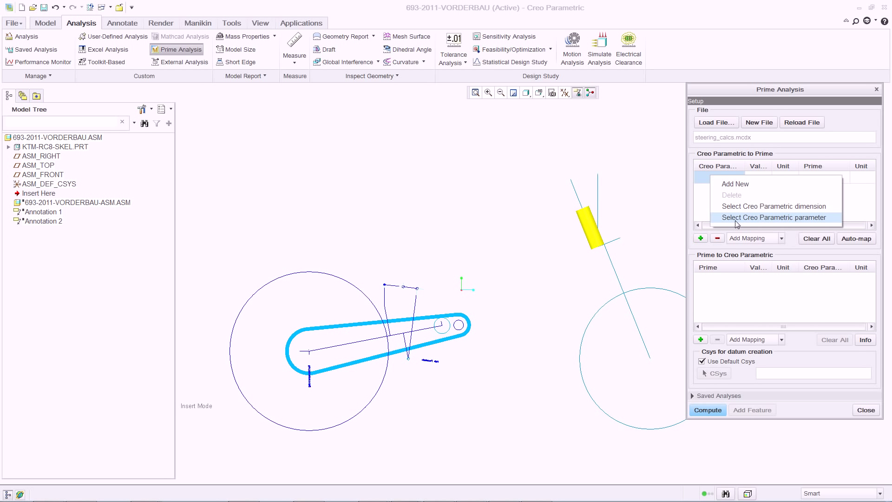
left_click(736, 219)
left_click(721, 425, "shift")
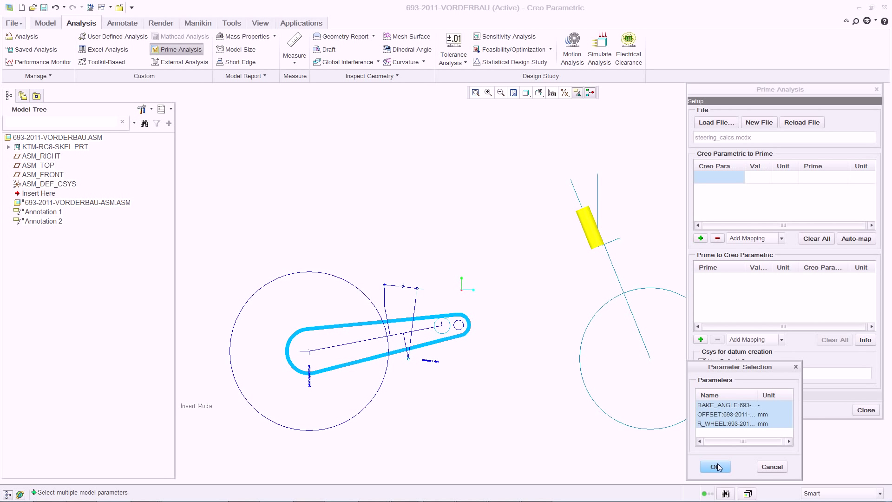
left_click(716, 467)
Map RAKE_ANGLE to thetarake and OFFSET to loffset
left_click(804, 178)
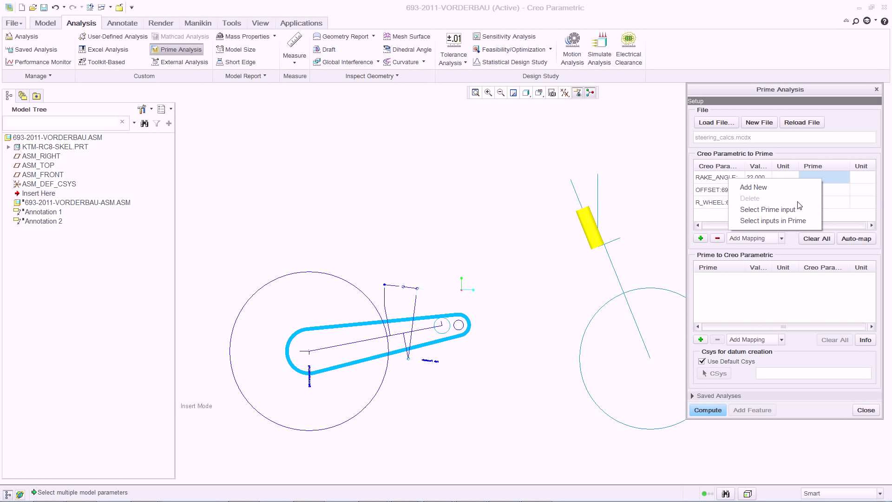
left_click(762, 209)
left_click(706, 409)
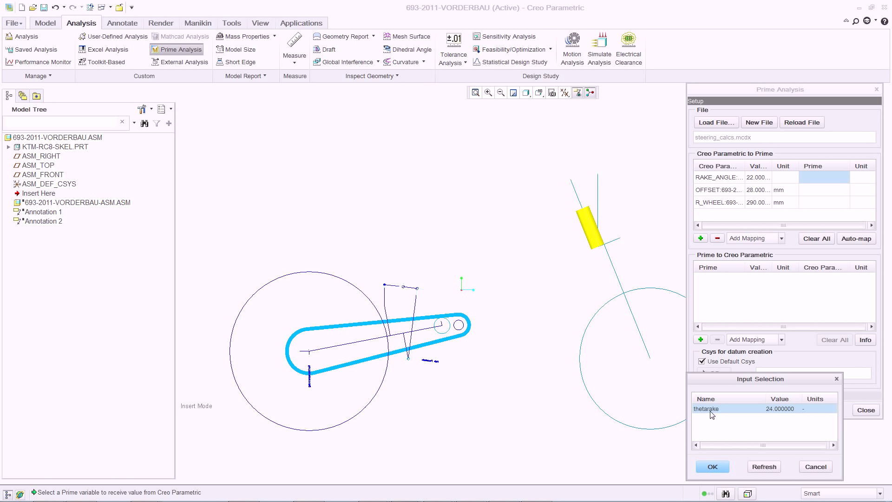
left_click(712, 466)
left_click(807, 191)
left_click(762, 222)
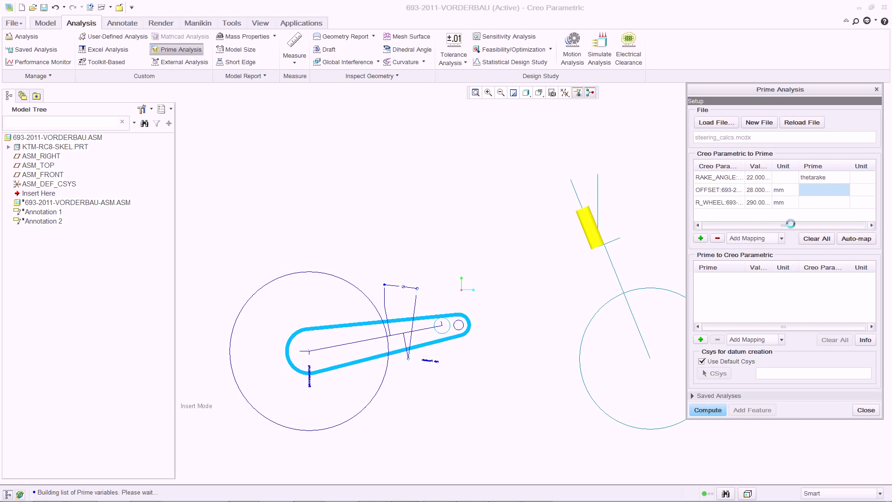
left_click(702, 409)
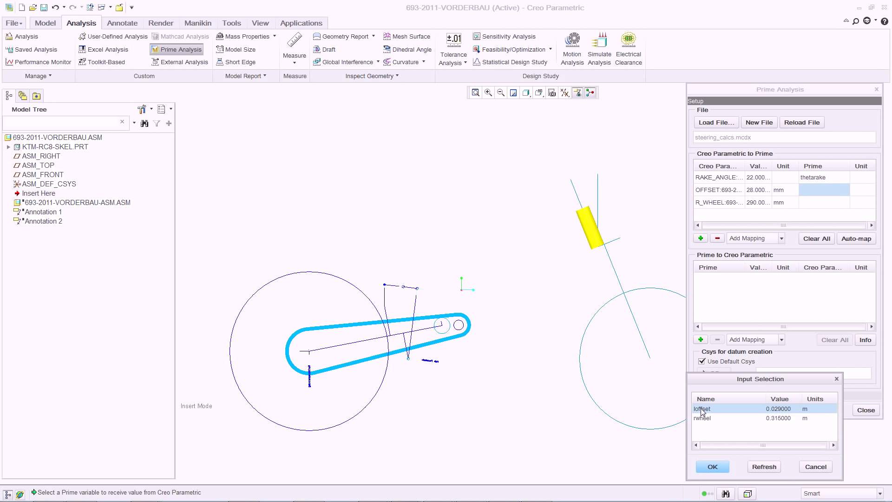
left_click(712, 466)
Map R_WHEEL to rwheel, compute the analysis and add it as a feature
left_click(811, 203)
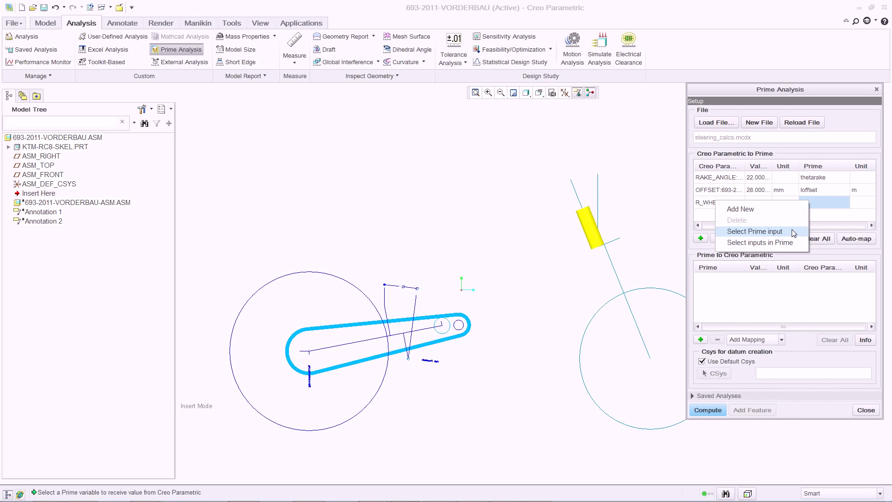
left_click(790, 233)
left_click(707, 422)
left_click(718, 466)
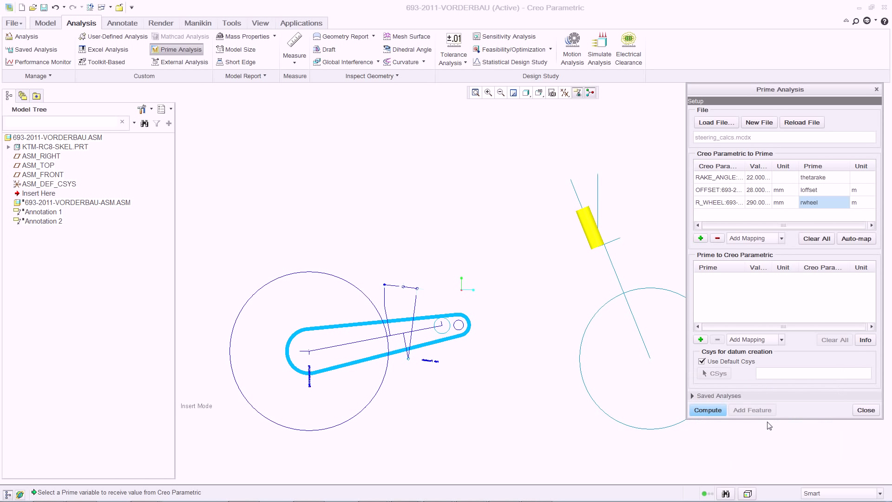
left_click(715, 412)
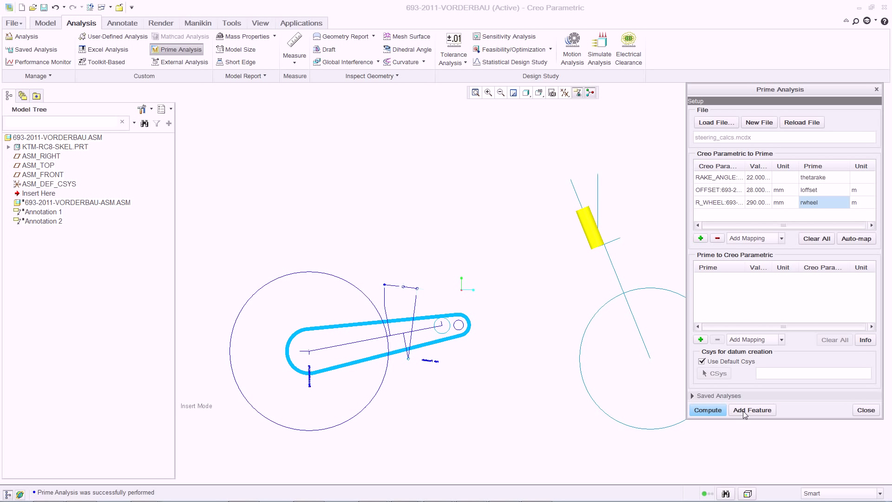
left_click(751, 411)
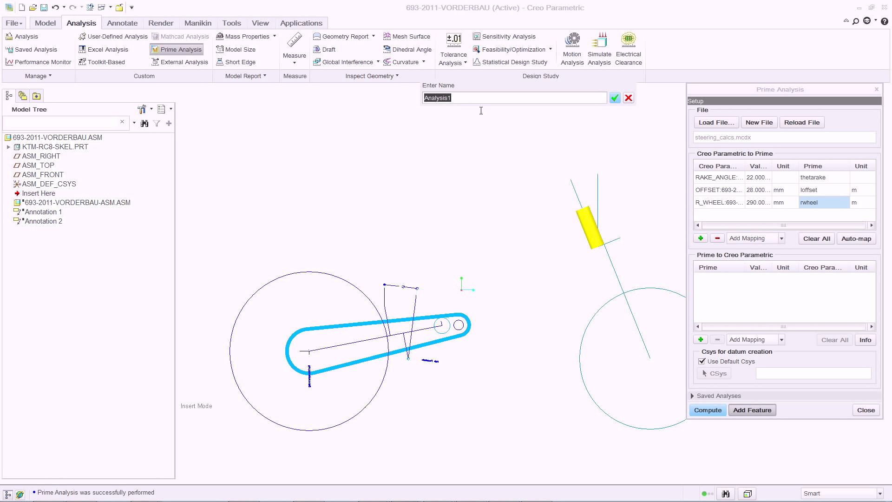
Enter MATHCAD_STEERING_CALCS as the analysis feature name
type("MATHCAD_STEERING_CALCS")
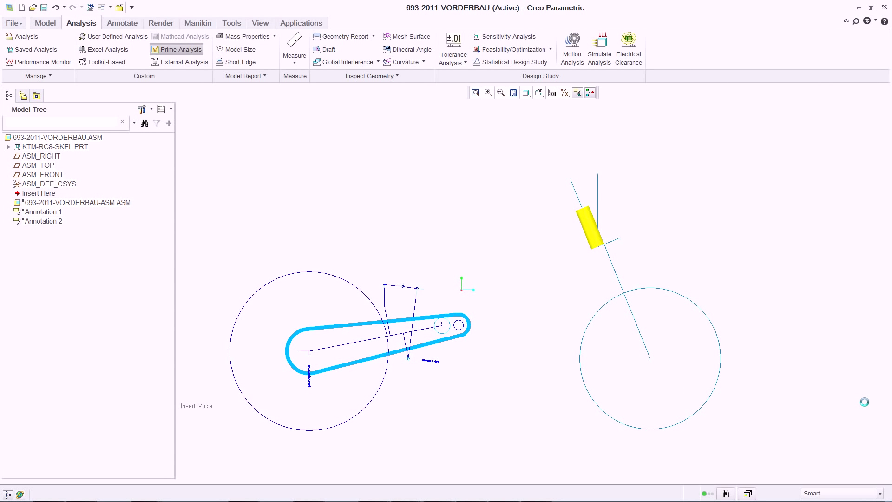
left_click(42, 195)
left_click_drag(41, 195, 43, 230)
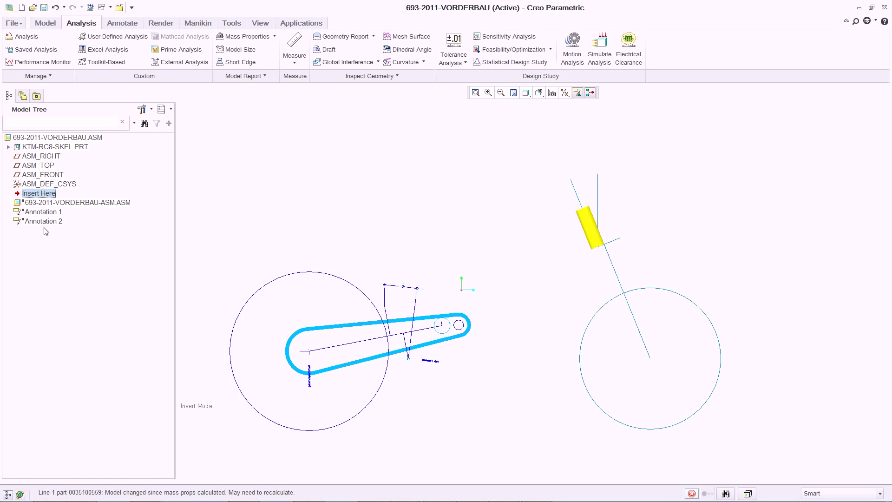
left_click(8, 194)
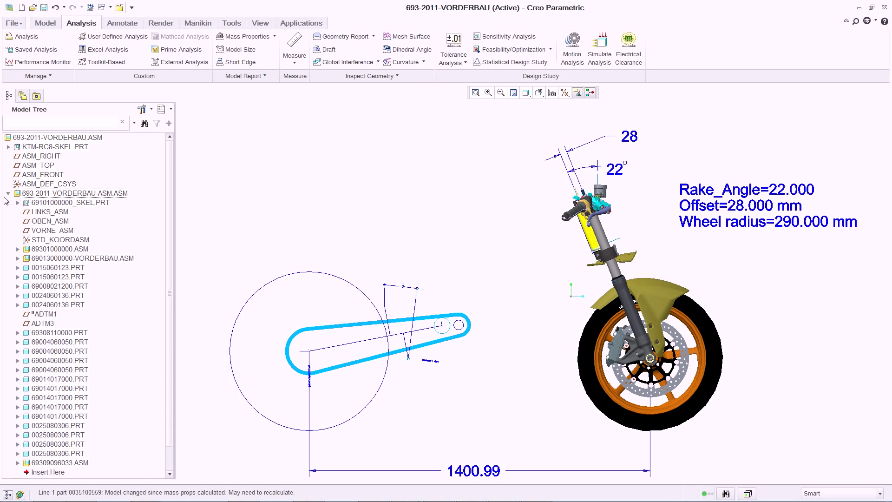
right_click(64, 253)
left_click(84, 274)
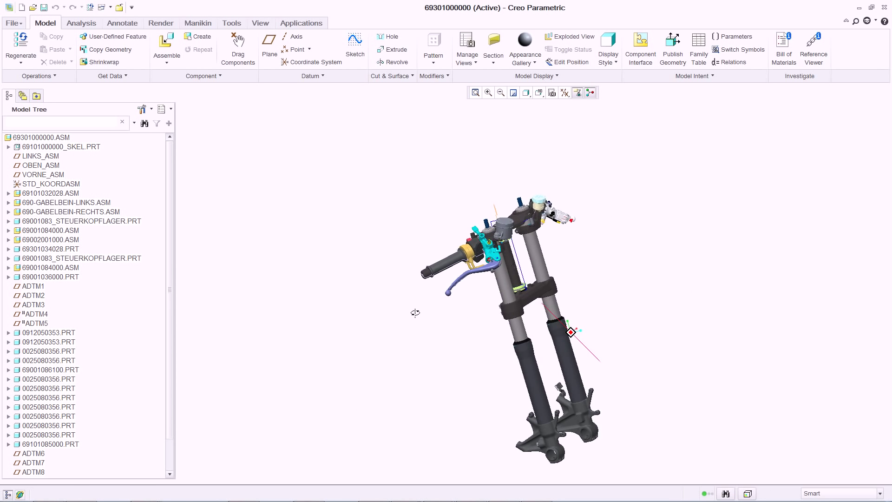
Open 690-GABELBEIN-LINKS, then FORK-SPRING-ASSY, then the FORK-SPRING part
right_click(65, 202)
left_click(84, 222)
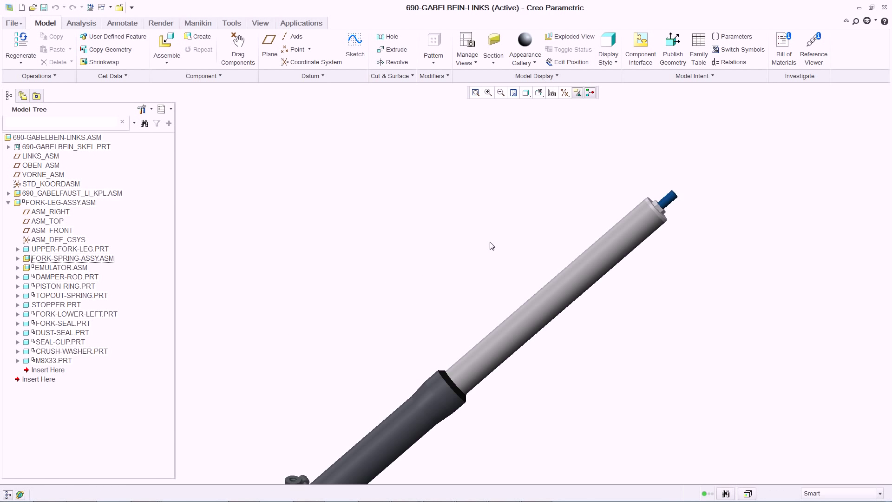
left_click(71, 258)
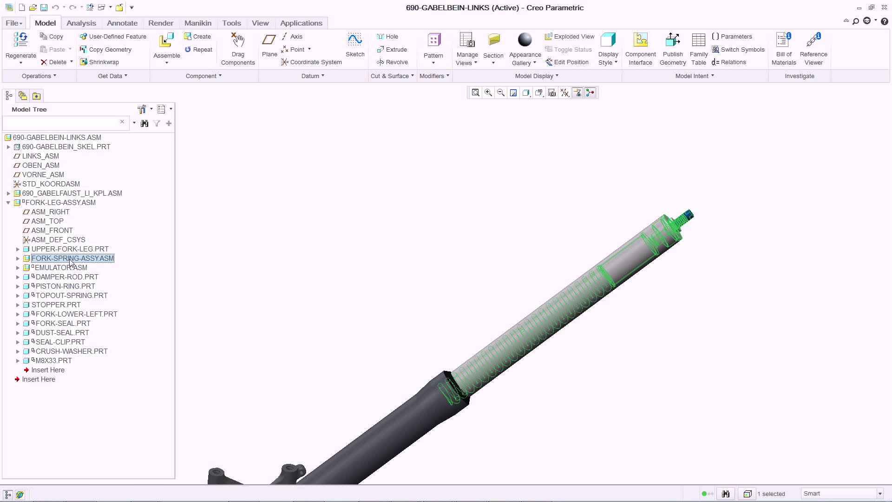
right_click(71, 258)
left_click(88, 19)
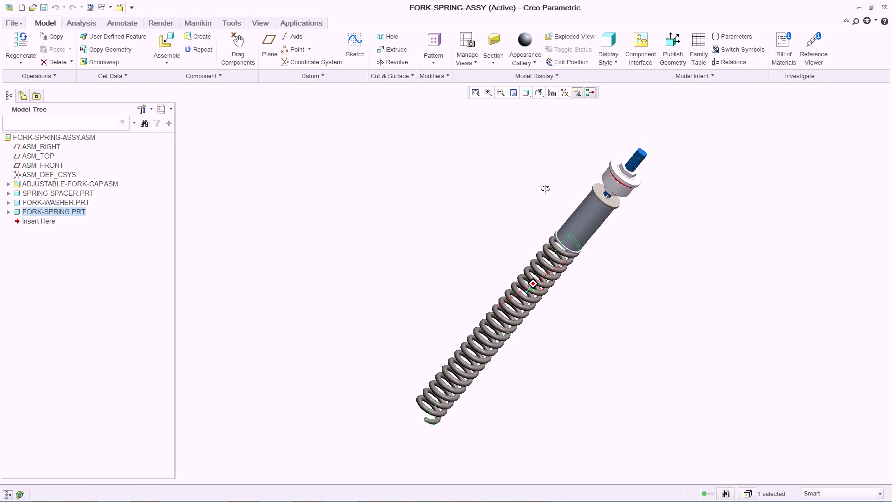
right_click(65, 212)
left_click(149, 243)
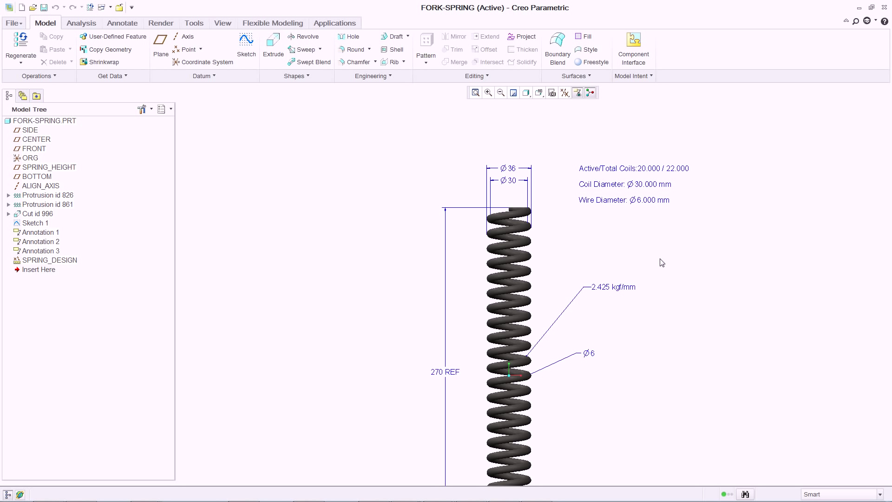
Edit the SPRING_DESIGN analysis definition and move on to its Prime analysis setup
left_click(55, 263)
right_click(55, 263)
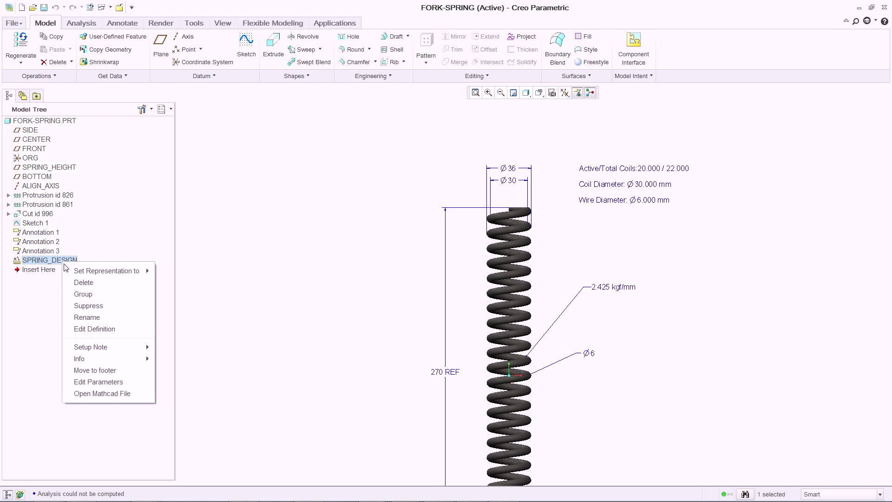
left_click(103, 333)
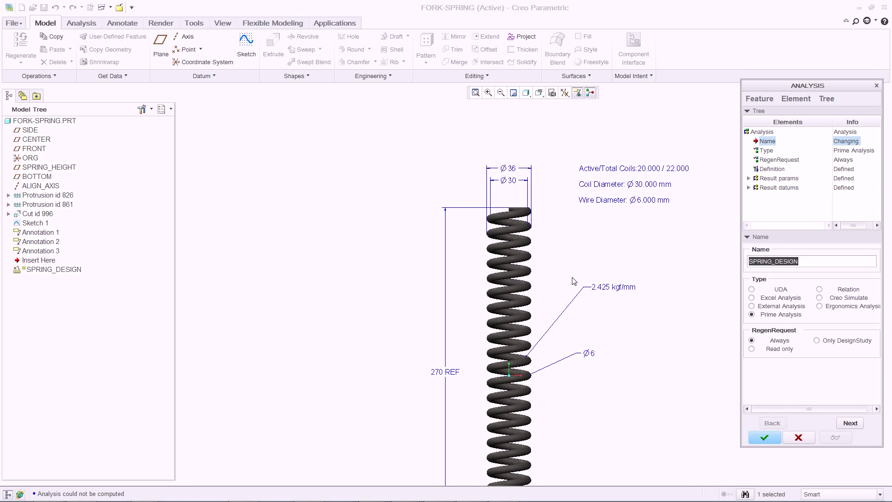
left_click(850, 423)
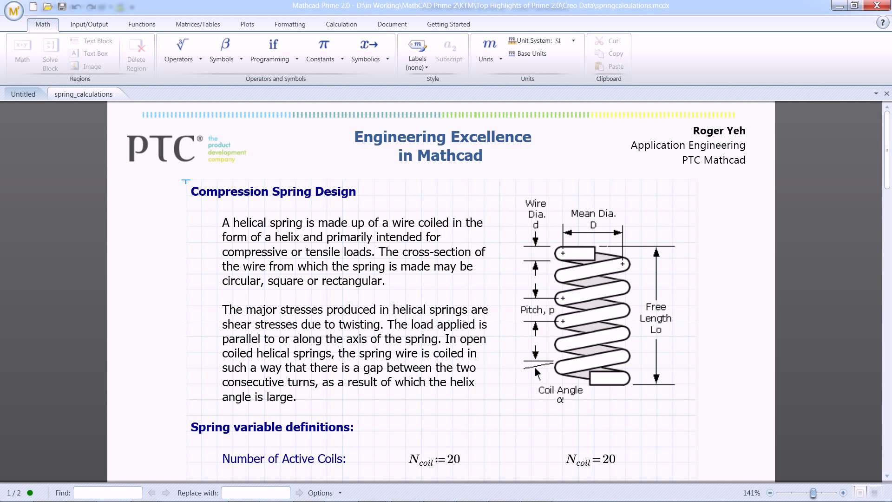
left_click(839, 6)
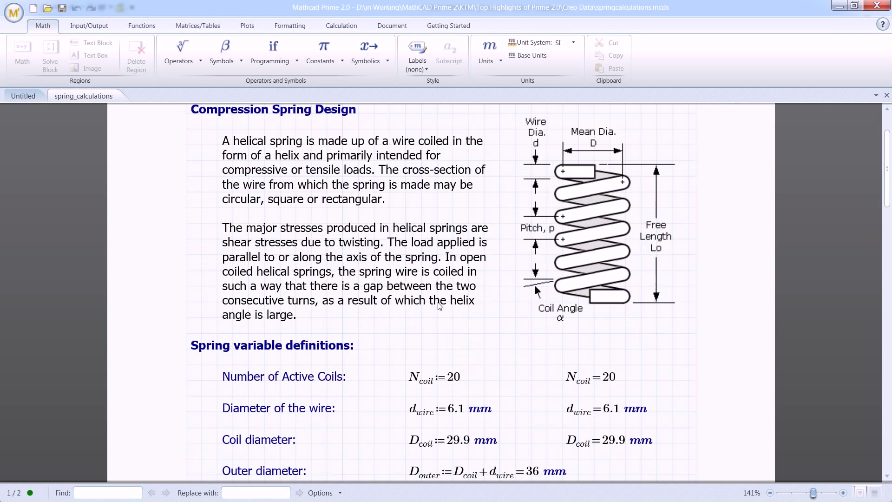
scroll(439, 307, "down", 10)
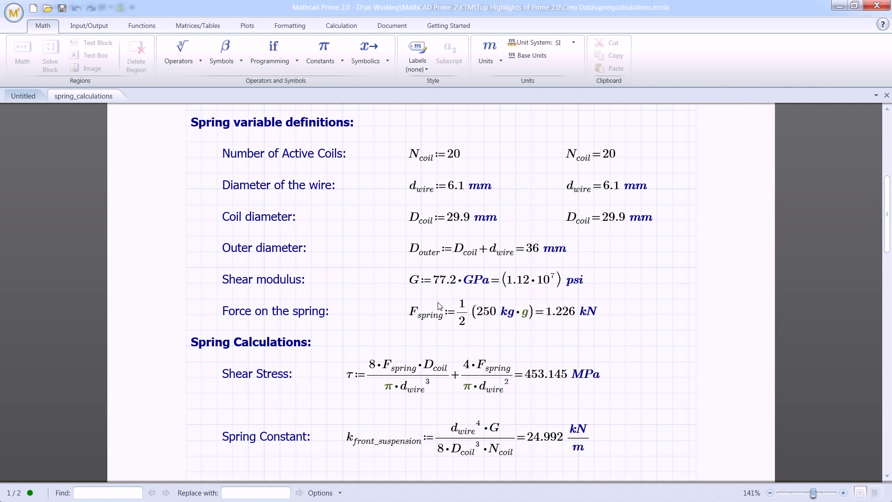
scroll(439, 306, "down", 1)
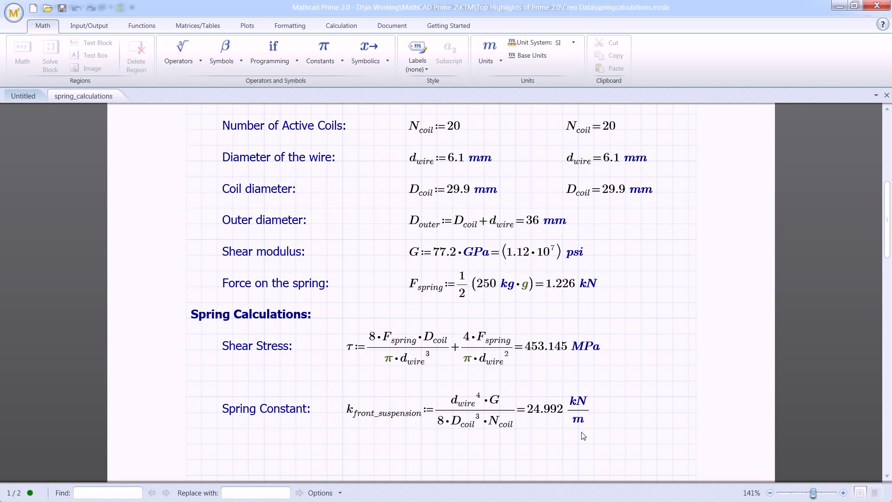
left_click(467, 159)
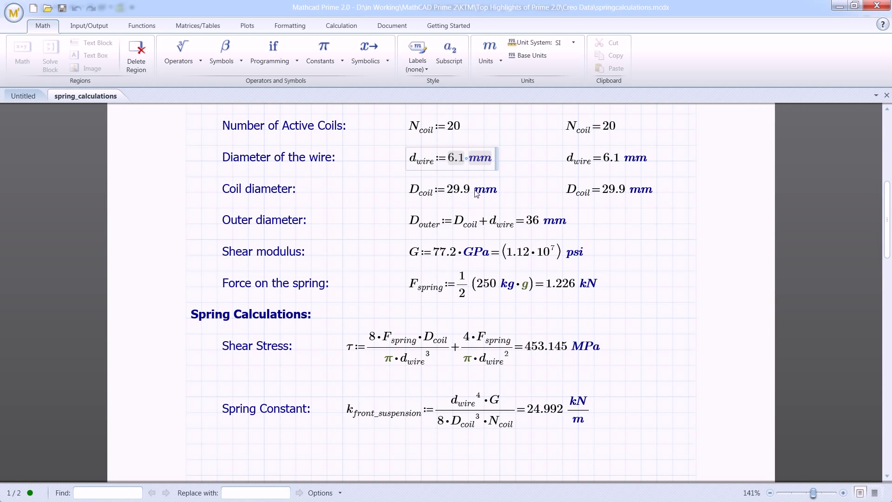
left_click(476, 193)
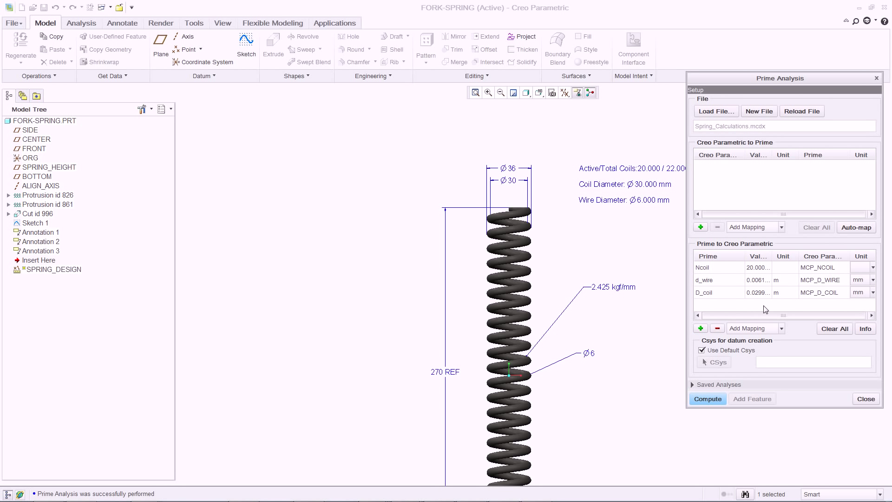
Recompute and accept the spring analysis, then regenerate to get Ø29.9 mm coil and Ø6.1 mm wire
left_click(706, 397)
left_click(867, 398)
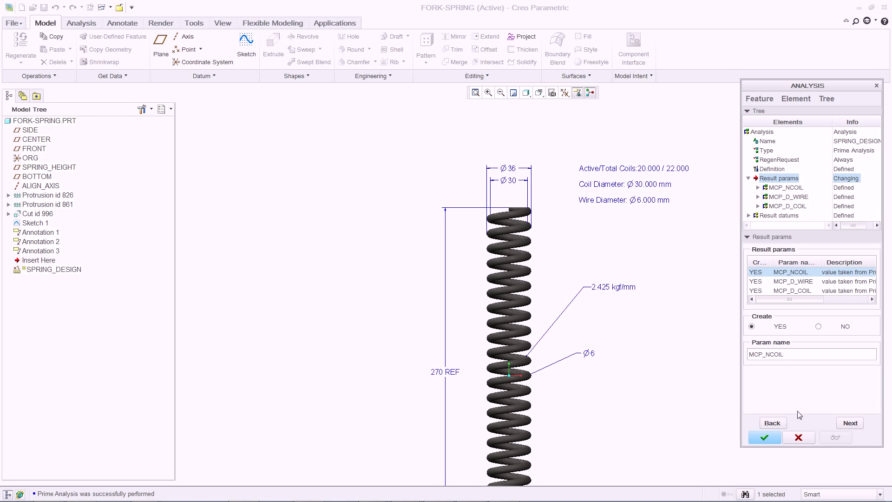
left_click(770, 439)
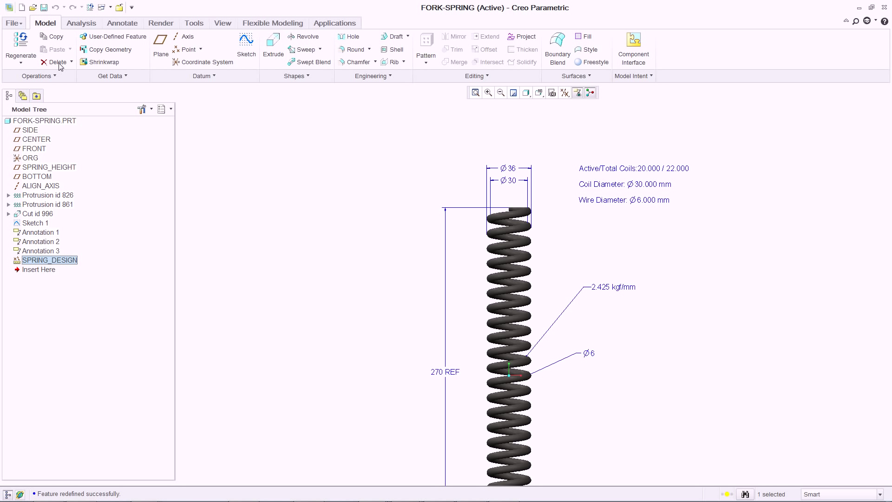
left_click(22, 46)
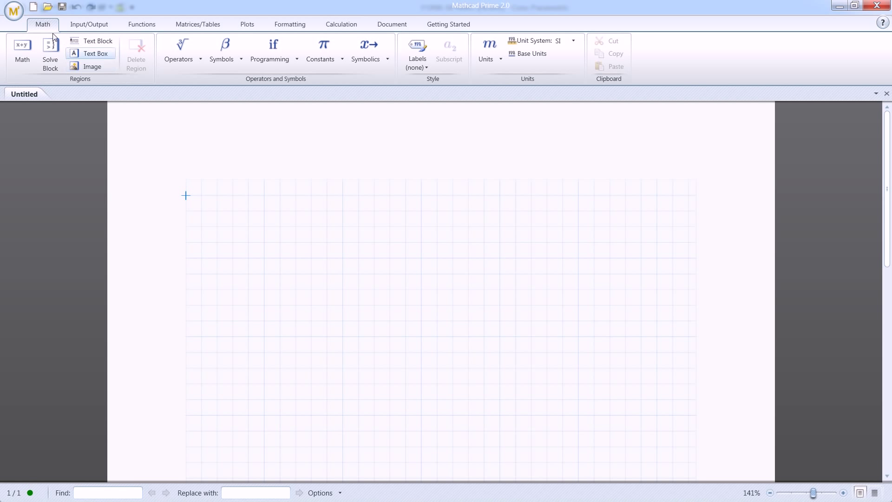
Open LTI_4states_bump.mcdx and scroll to the 25000 and 58600 N/m spring constants
left_click(47, 8)
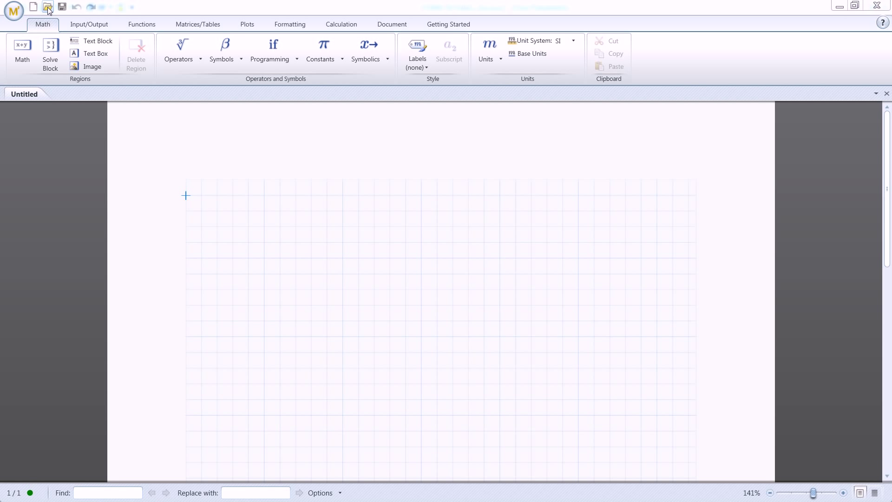
left_click(105, 80)
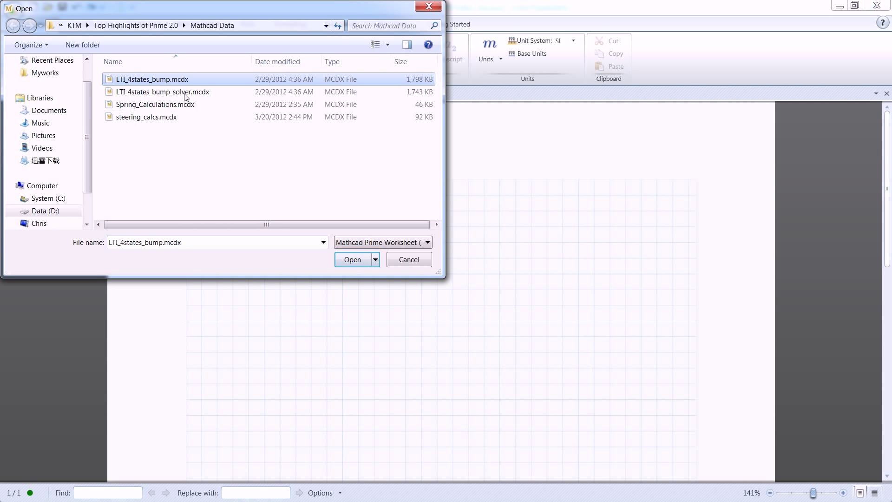
left_click(347, 260)
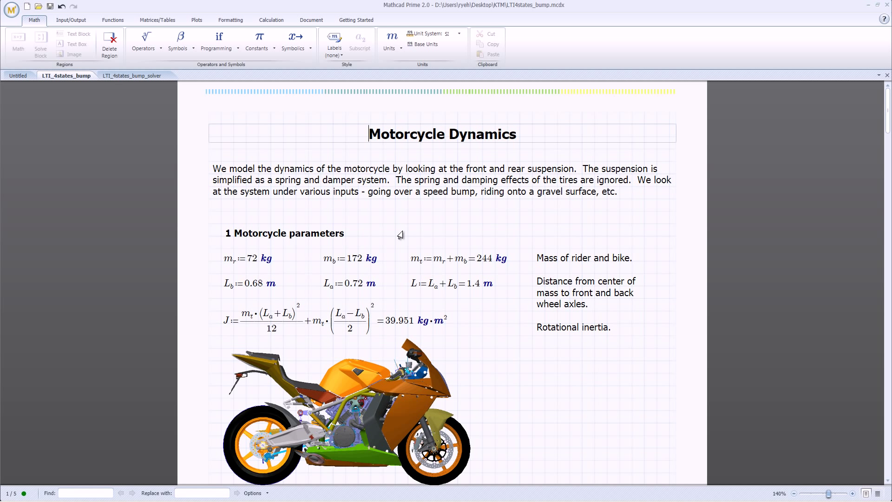
left_click(412, 220)
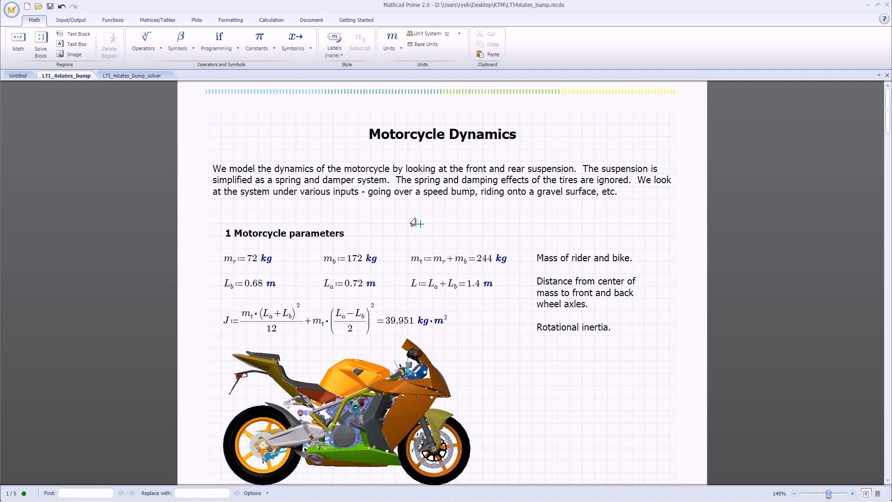
scroll(413, 222, "down", 8)
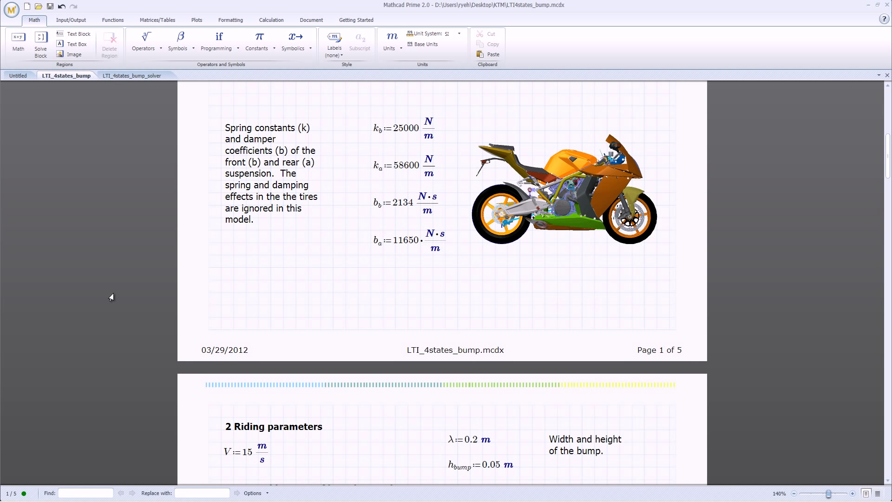
Scroll past the state-space matrices to the solution and the tire displacement plot
scroll(111, 297, "down", 10)
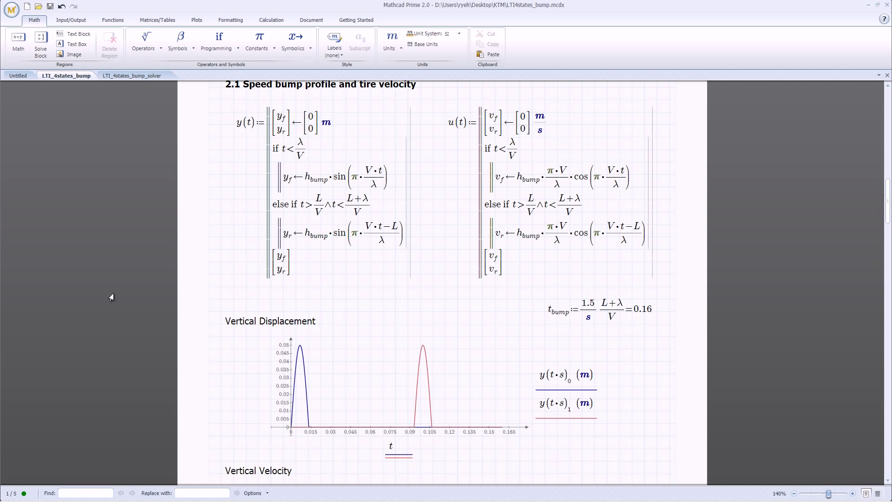
scroll(111, 297, "up", 1)
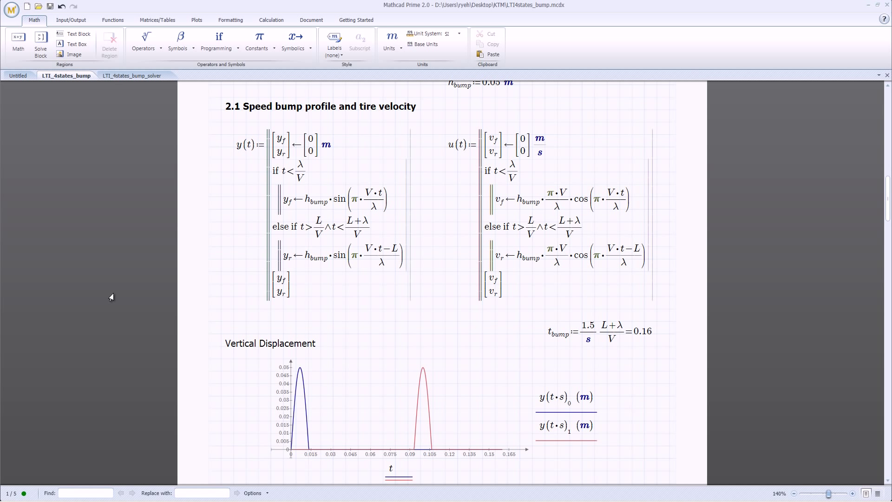
scroll(112, 298, "down", 18)
scroll(111, 297, "down", 10)
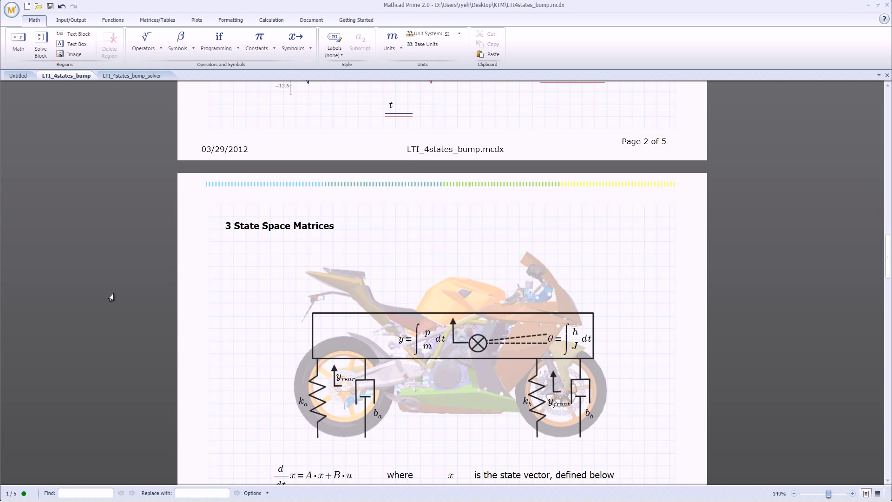
scroll(112, 297, "down", 1)
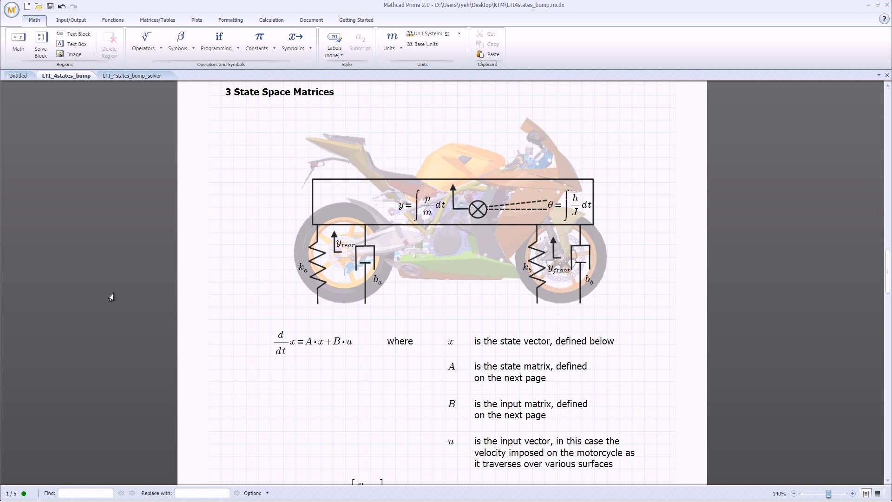
scroll(111, 297, "down", 1)
scroll(112, 297, "down", 5)
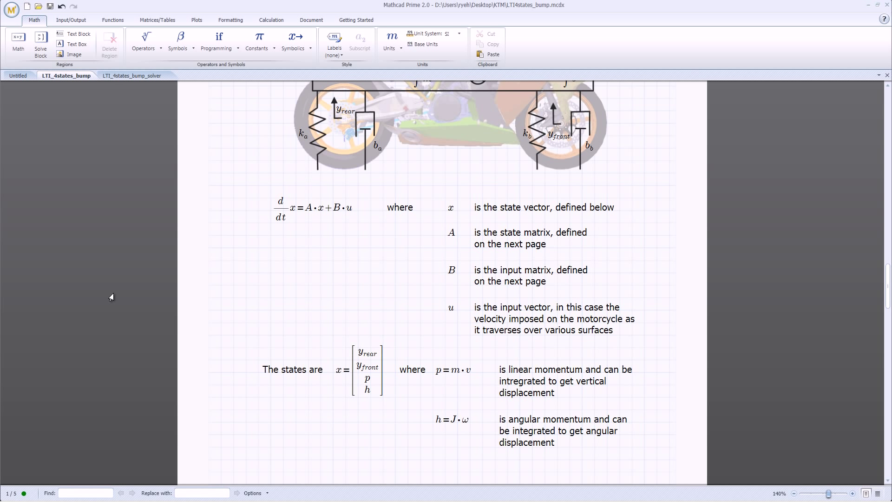
scroll(111, 297, "down", 15)
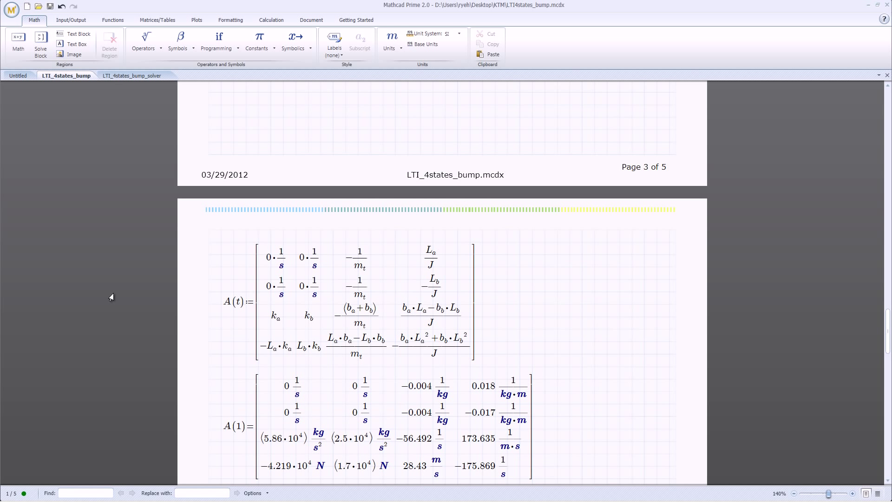
scroll(112, 297, "down", 5)
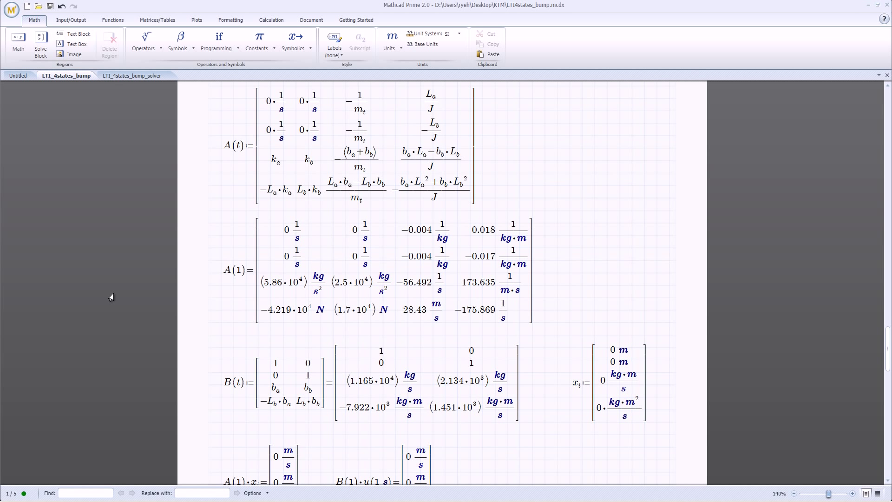
scroll(112, 298, "down", 12)
scroll(112, 297, "down", 1)
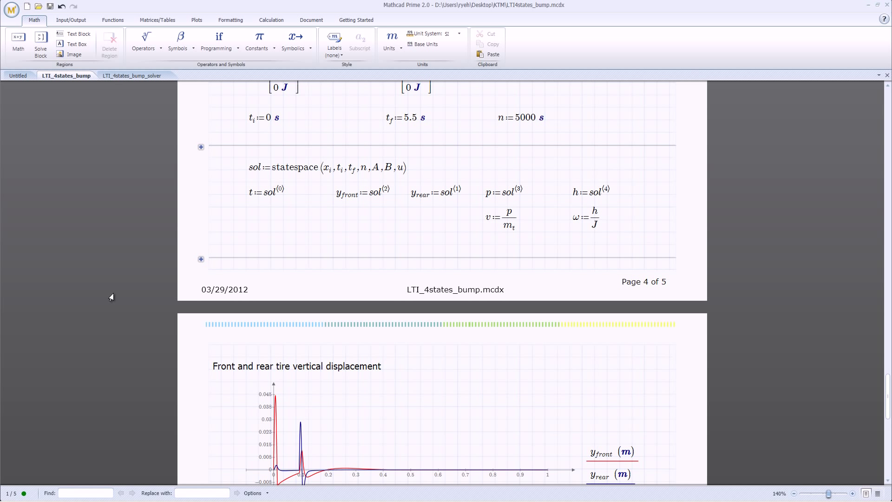
Scroll down to the center-of-mass vertical velocity and rotational velocity plots, both spiking near 0.1 s
scroll(112, 297, "down", 4)
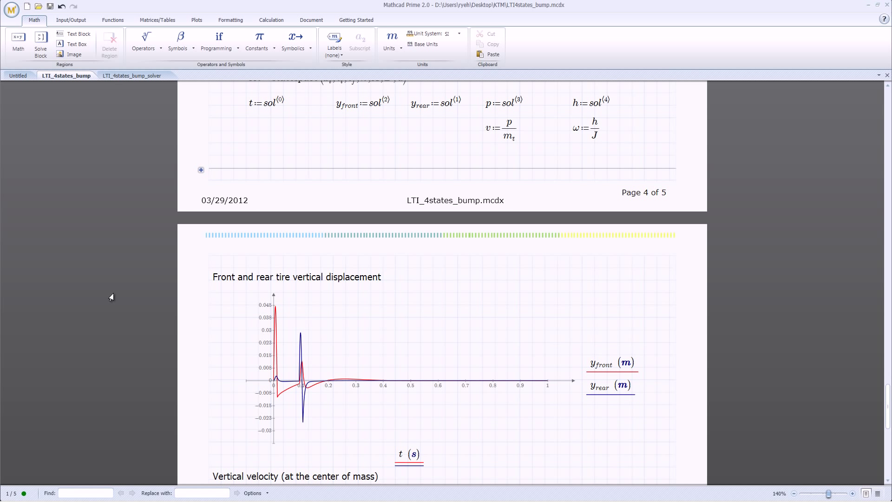
scroll(112, 297, "down", 1)
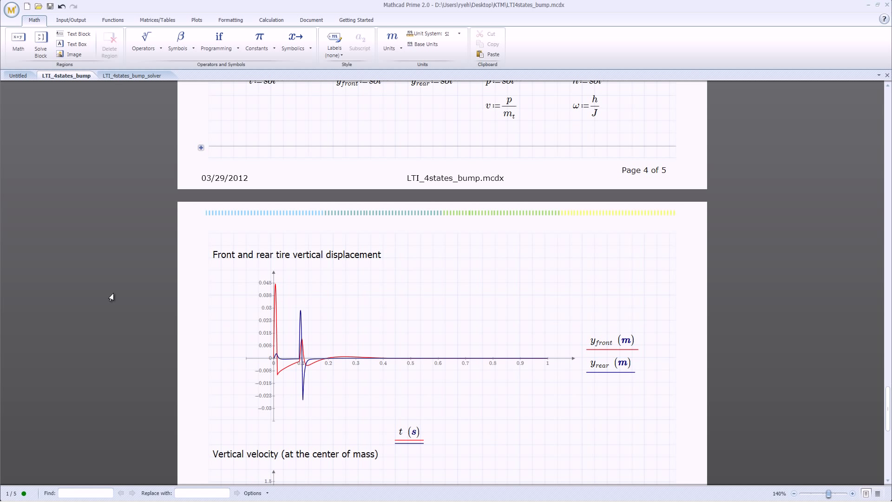
scroll(111, 298, "down", 3)
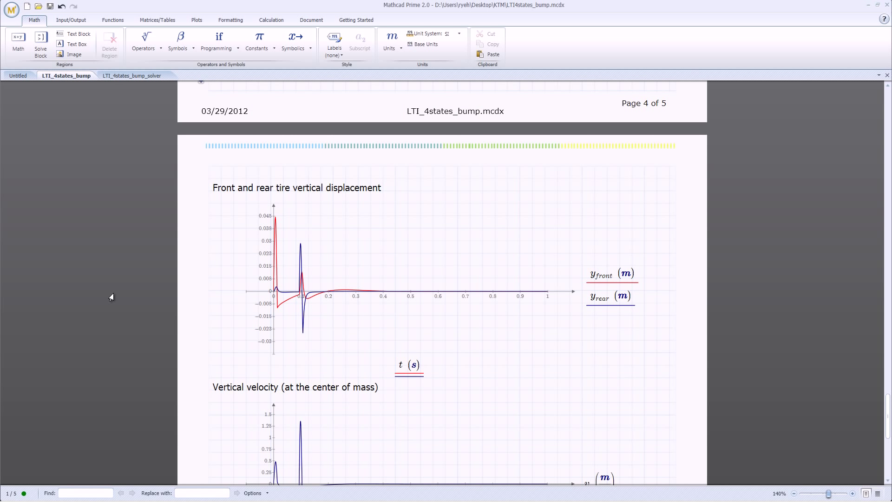
scroll(111, 298, "down", 12)
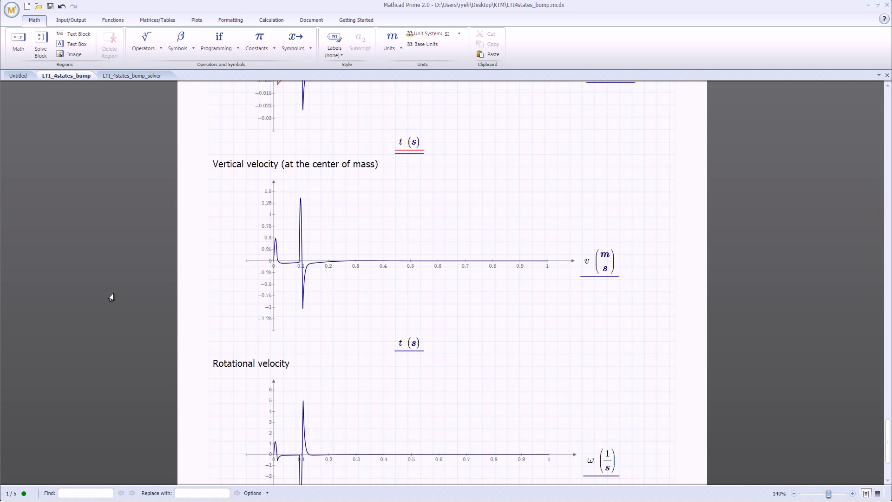
scroll(112, 297, "down", 1)
scroll(112, 298, "down", 1)
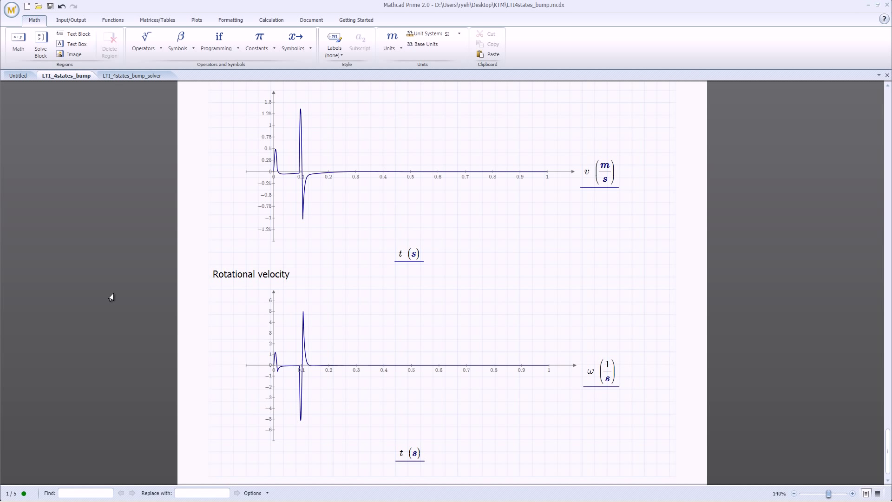
scroll(111, 297, "up", 1)
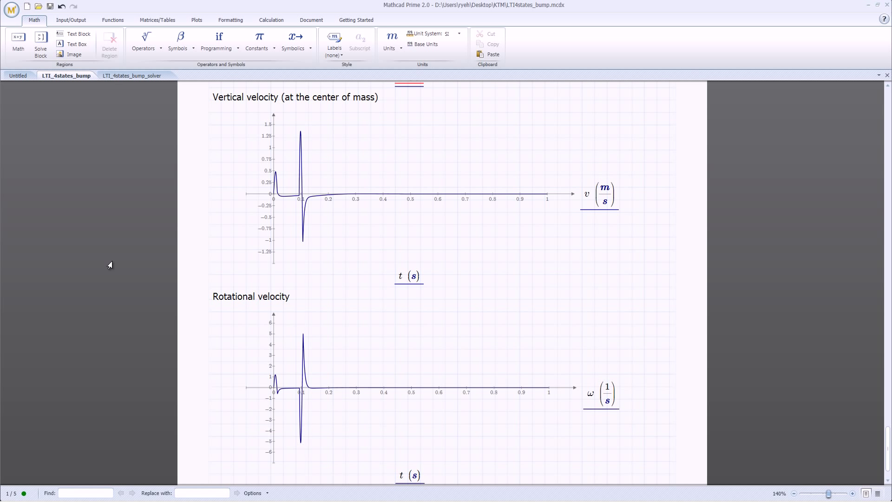
Open the LTI_4states_bump_solver worksheet and scroll down to its 3-D objective surface plot
left_click(123, 78)
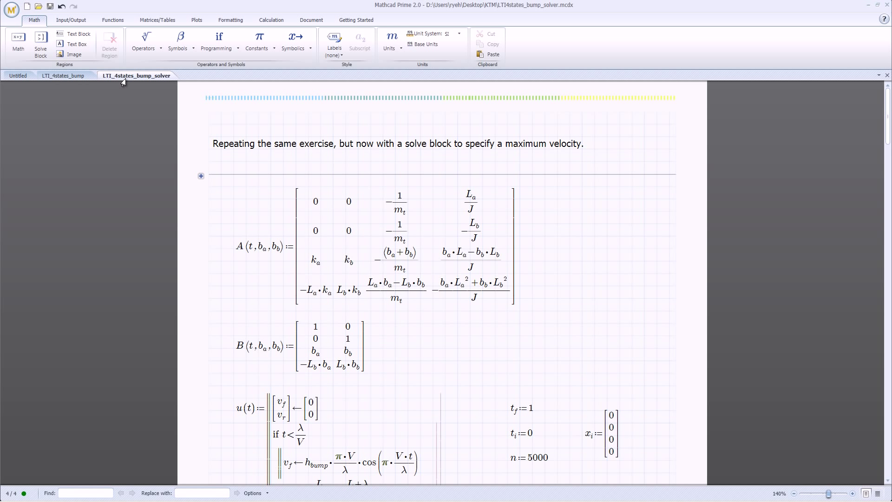
scroll(165, 284, "down", 2)
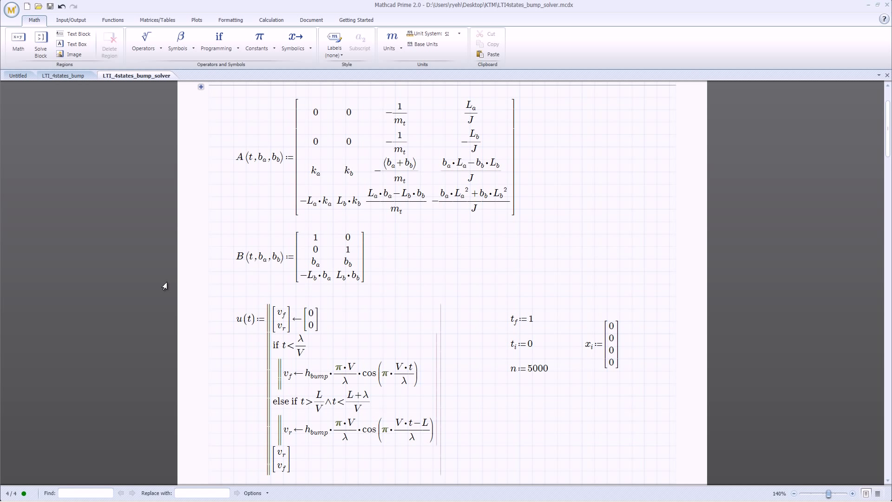
scroll(165, 285, "down", 10)
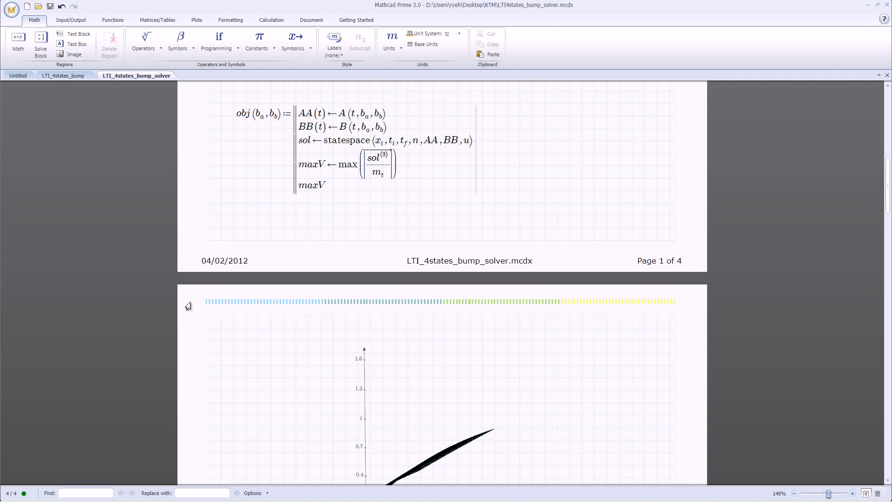
scroll(188, 306, "down", 4)
scroll(187, 302, "down", 3)
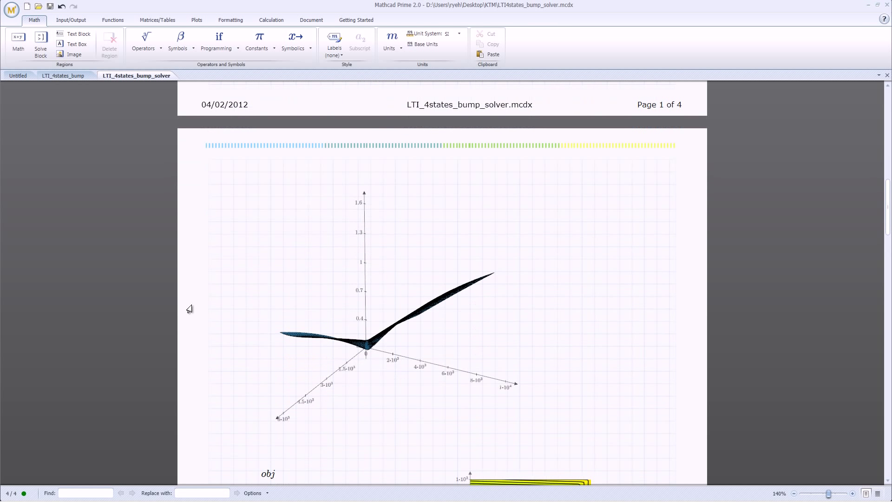
Rotate the 3-D objective surface, reset its view, then reach the minimize solve block (bb=7.057·10³, ba=211.159, obj=1.011)
left_click(344, 326)
left_click_drag(321, 372, 601, 293)
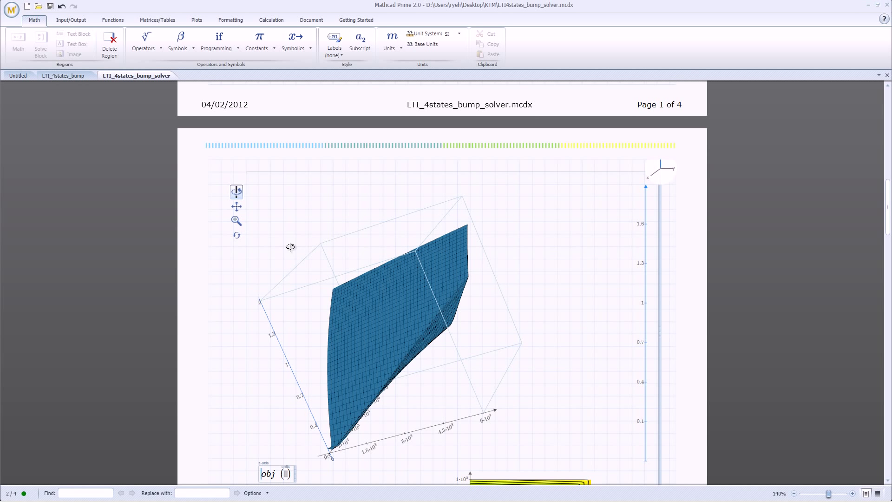
left_click_drag(290, 247, 367, 214)
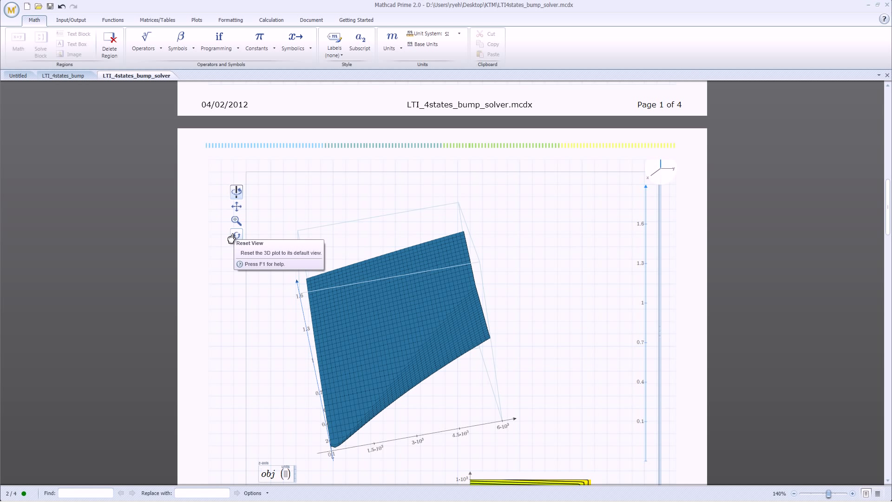
left_click(236, 236)
left_click(216, 385)
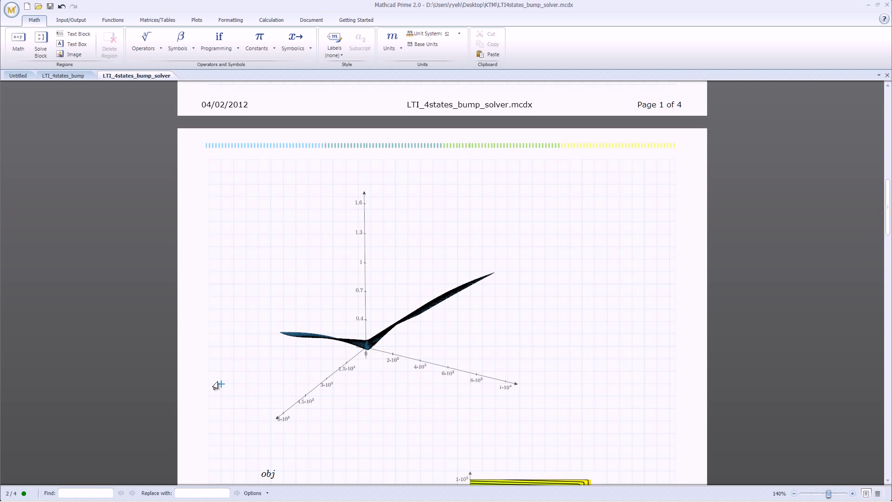
scroll(216, 385, "down", 10)
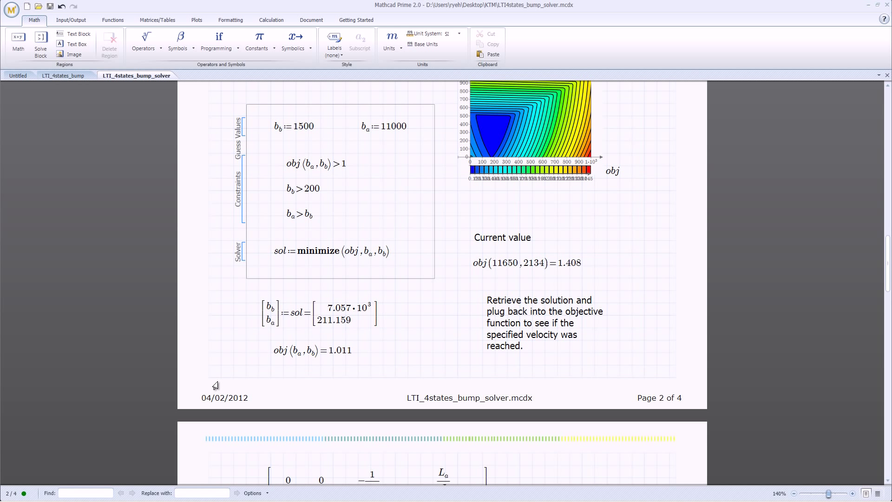
Scroll through the optimized front and rear tire displacement, vertical velocity and rotational velocity plots
scroll(216, 385, "down", 8)
scroll(215, 385, "down", 5)
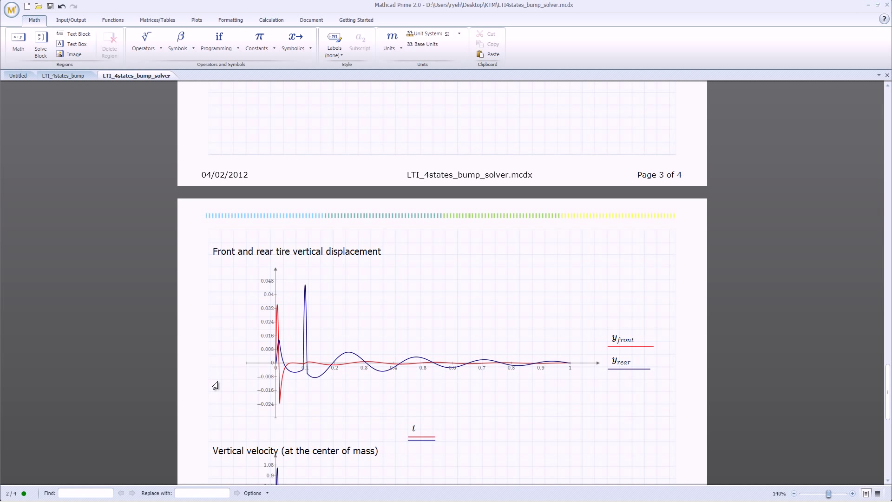
scroll(215, 386, "down", 14)
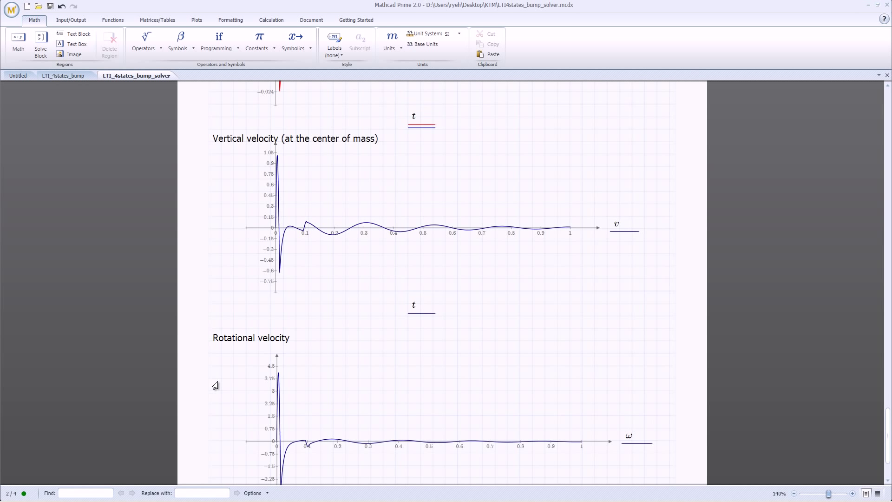
scroll(215, 386, "down", 2)
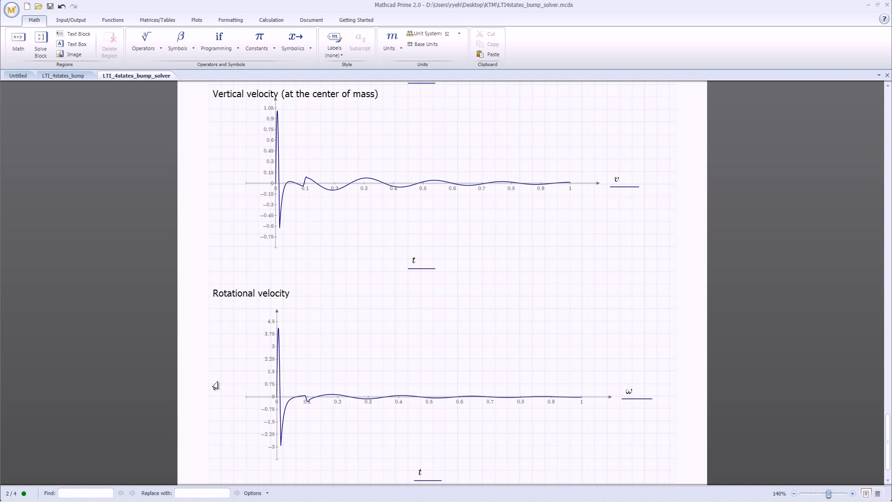